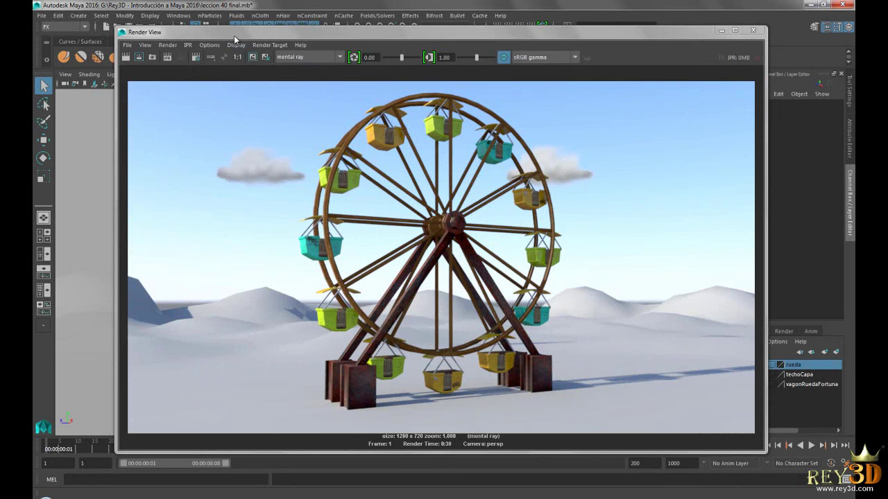
Keep the current Ferris wheel render as a stored image in the Render View
drag(229, 33, 213, 25)
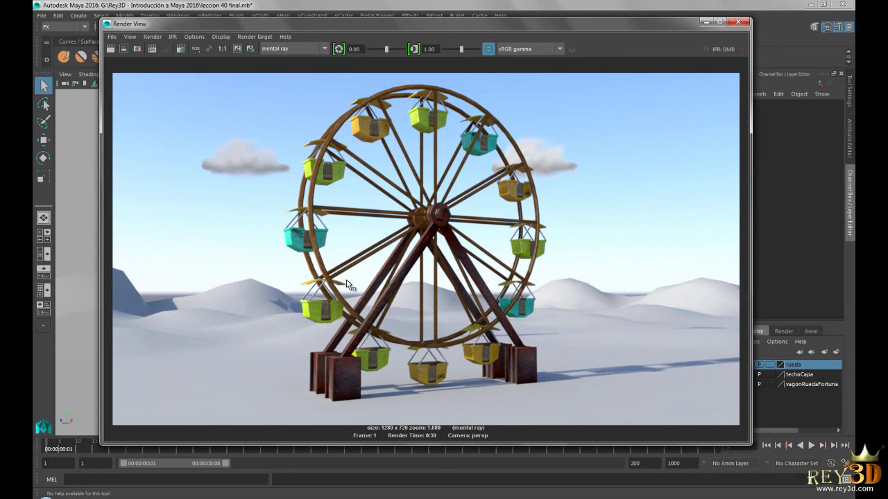
mouse_move(398, 25)
mouse_down()
mouse_move(418, 40)
mouse_move(401, 25)
mouse_up()
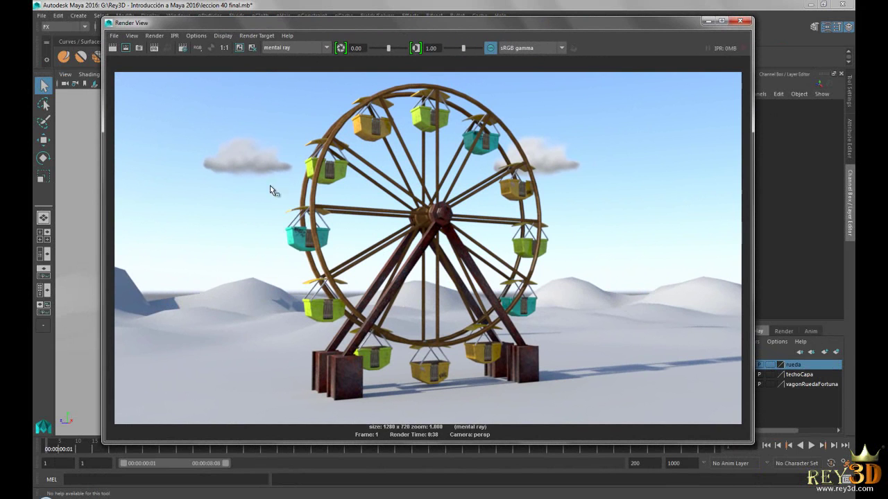
click(240, 48)
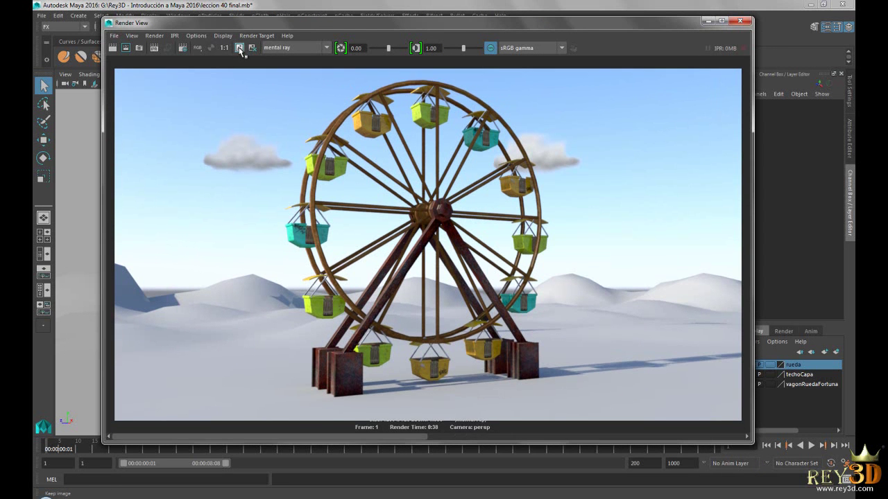
Brighten the nube cloud material with Diffuse 1.000 and a mid-grey Ambient Color, and render the frame
click(708, 20)
right_drag(509, 193, 511, 418)
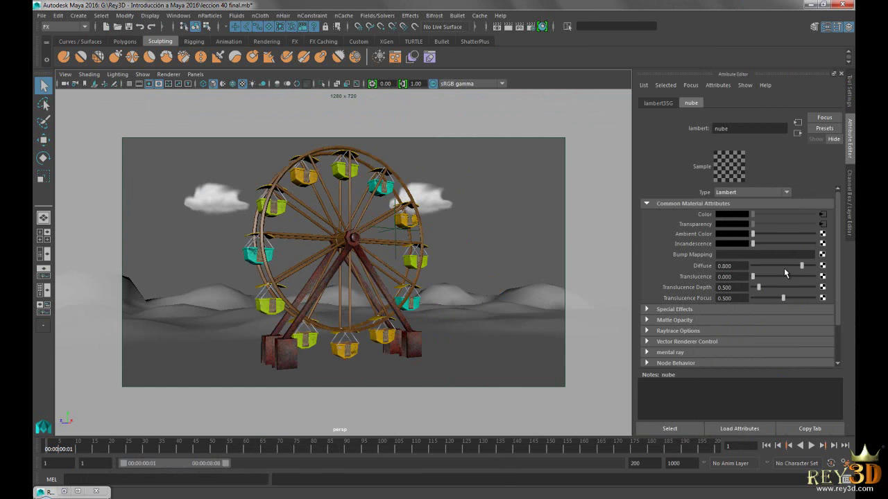
drag(804, 267, 833, 269)
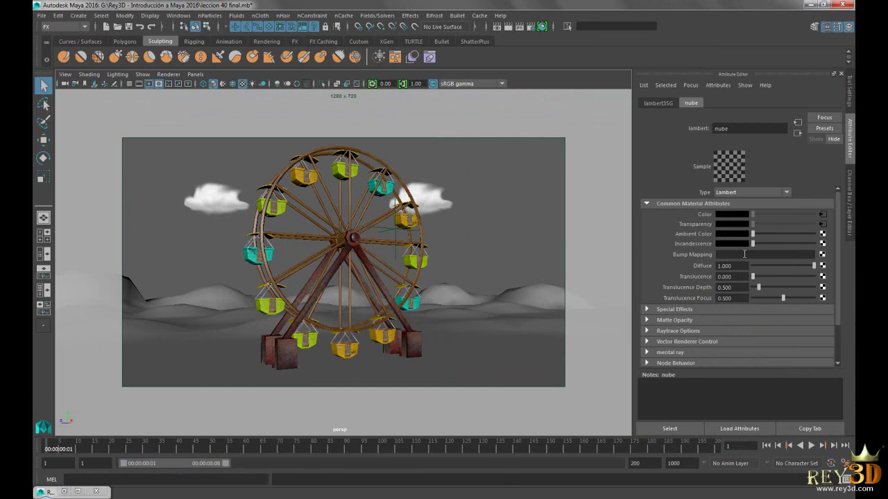
drag(754, 235, 770, 236)
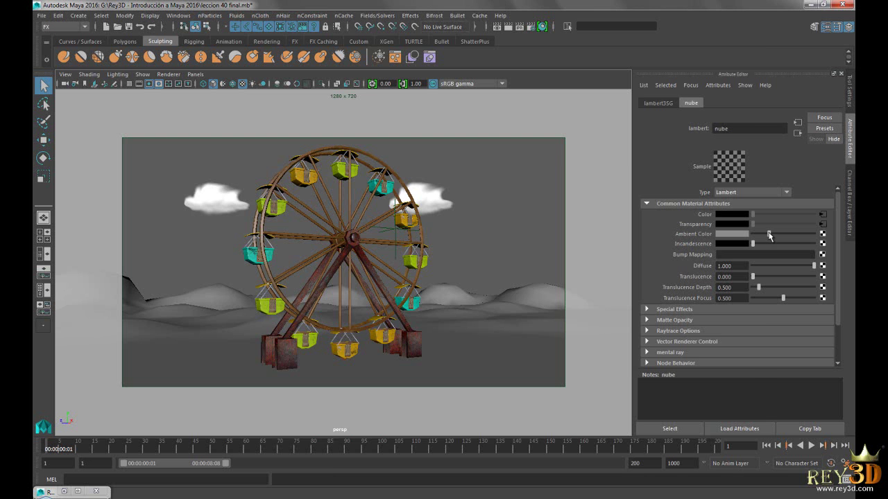
click(507, 26)
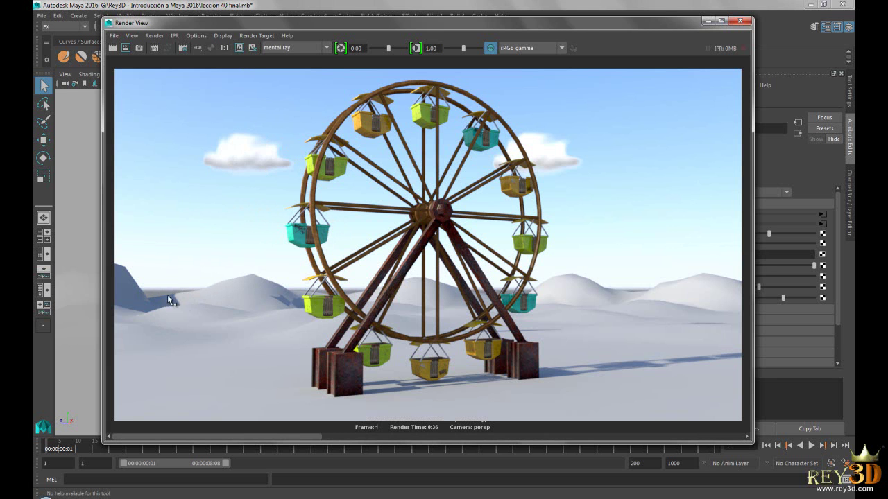
click(708, 21)
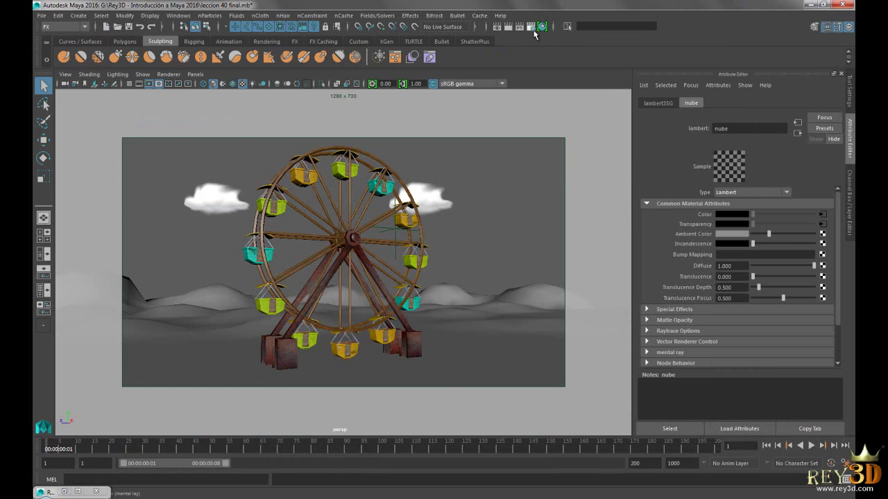
Open the Physical Sun and Sky attributes from the mental ray scene settings and set Horizon Height to -0.01
click(531, 26)
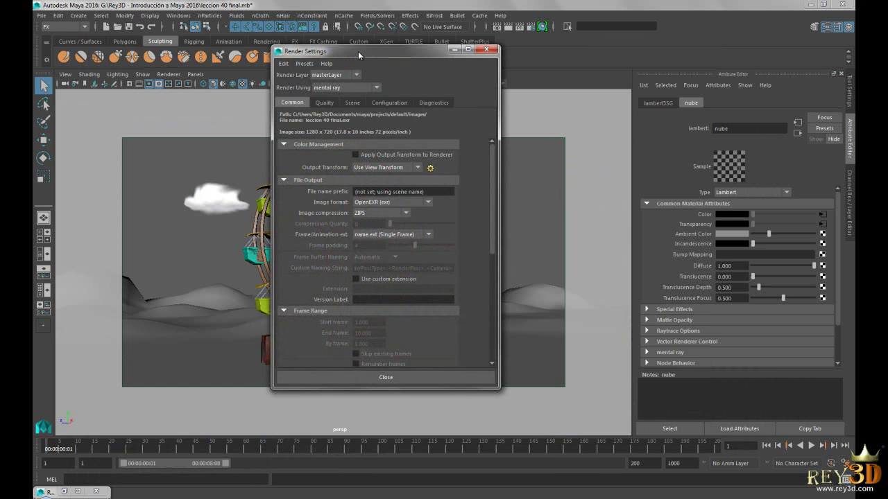
drag(358, 53, 336, 38)
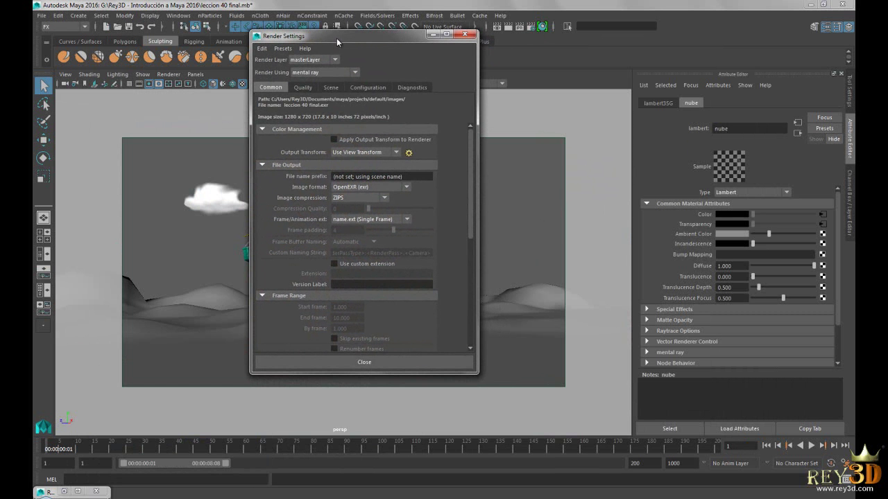
click(330, 87)
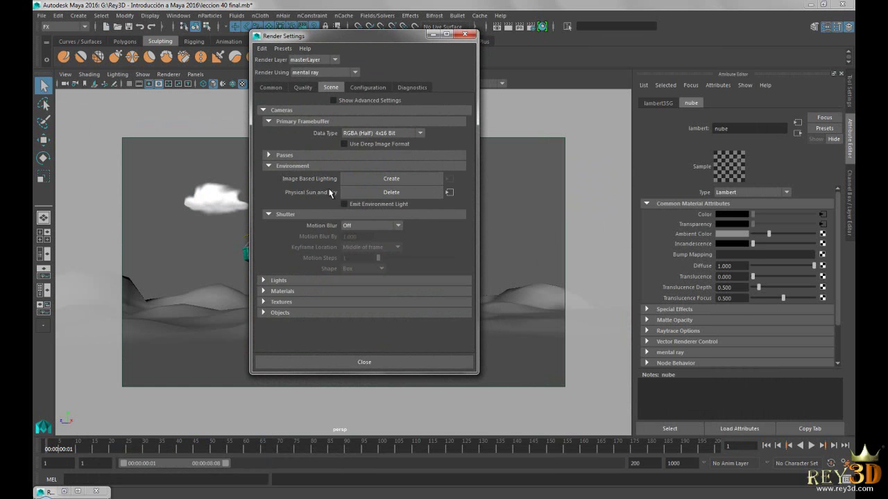
click(450, 192)
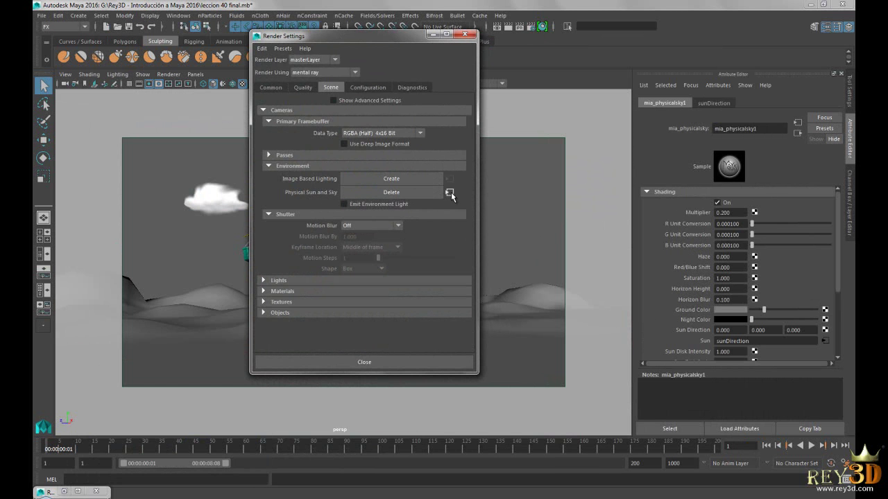
click(433, 34)
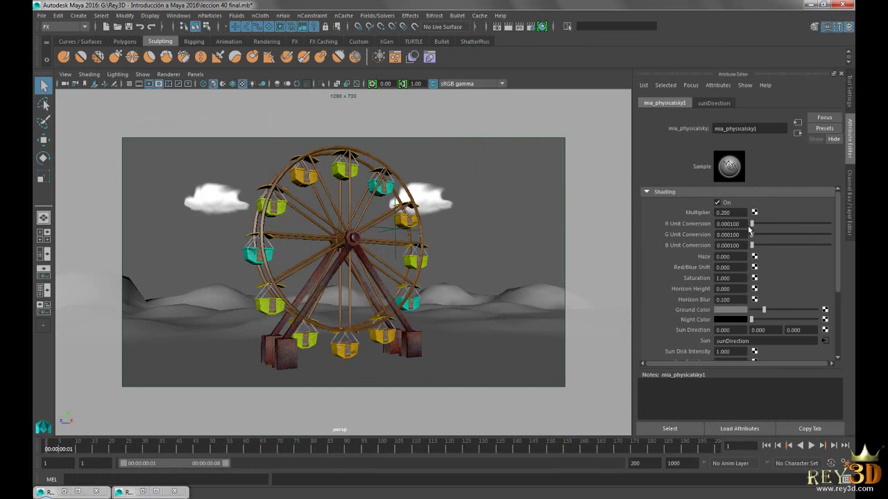
click(739, 288)
text(-.01)
key(Return)
Store the render with the brightened clouds in the Render View
click(497, 29)
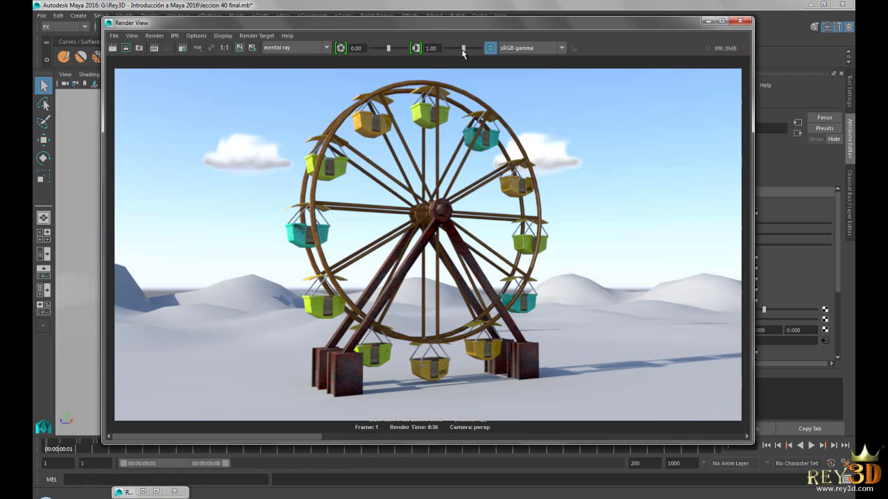
click(240, 49)
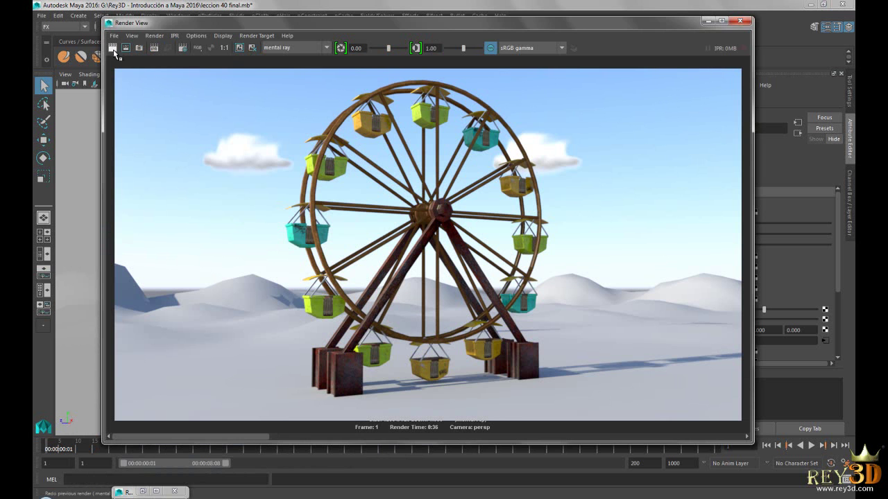
Set the render image size preset to 320x240 and render the frame
click(182, 48)
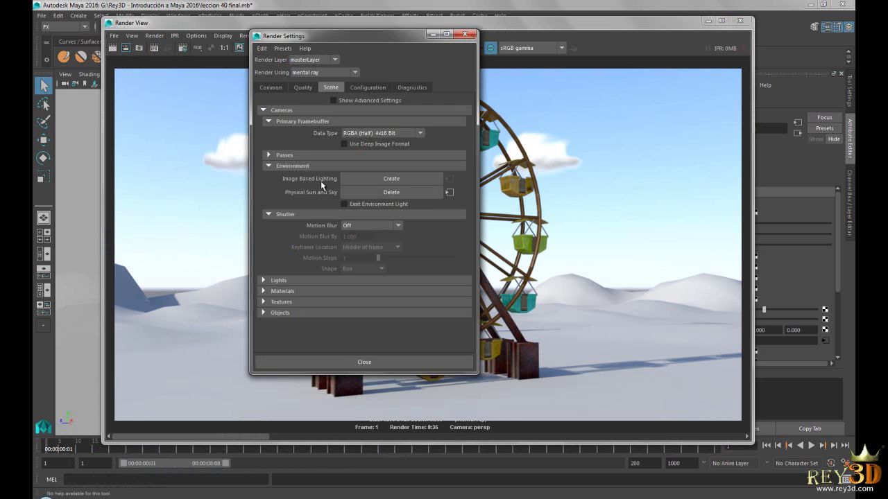
drag(328, 37, 341, 52)
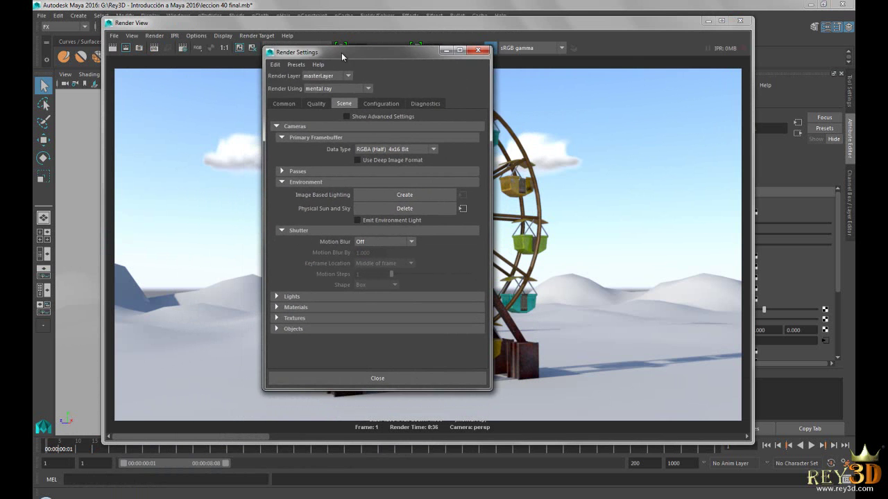
click(315, 104)
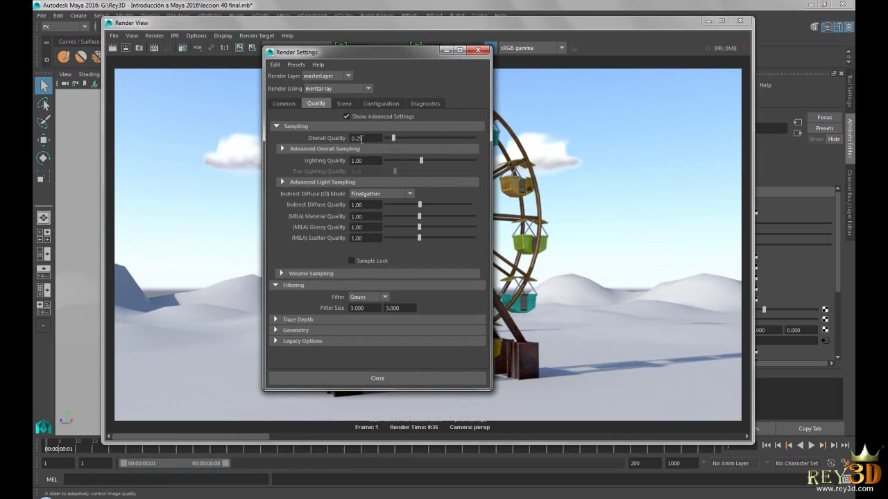
click(284, 105)
scroll(341, 236, down, 5)
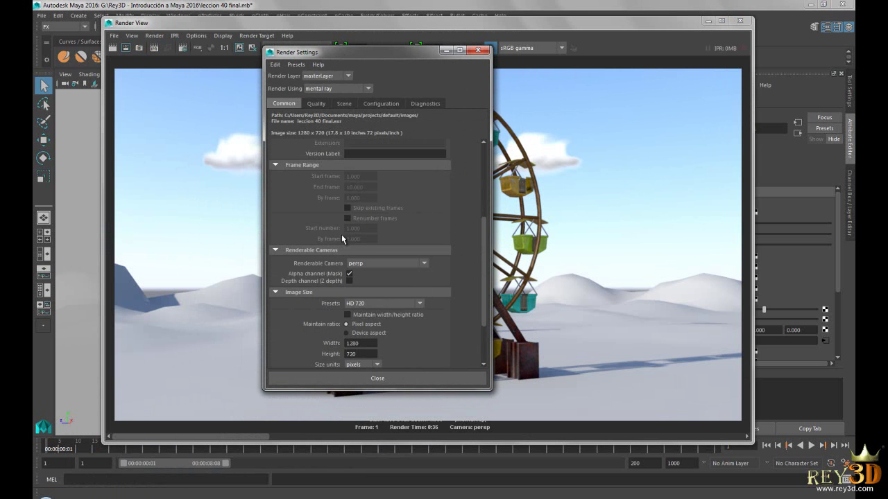
click(373, 305)
click(373, 302)
scroll(431, 343, down, 2)
scroll(434, 336, down, 1)
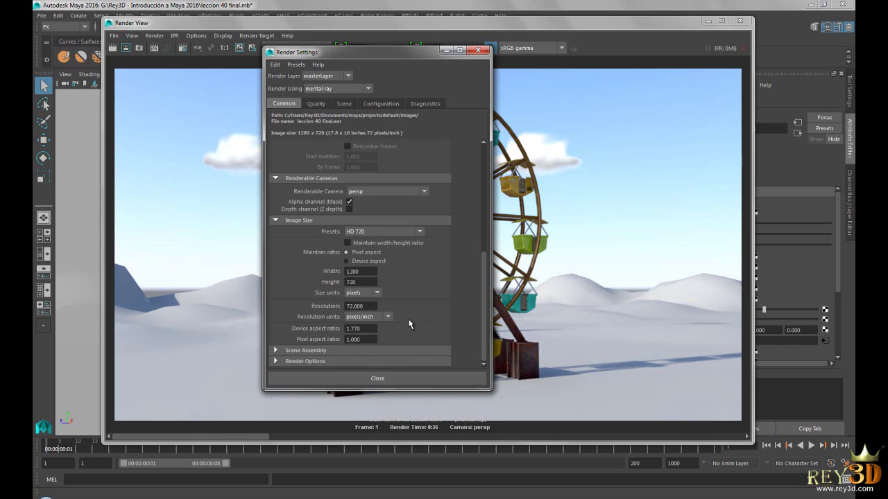
scroll(380, 298, up, 1)
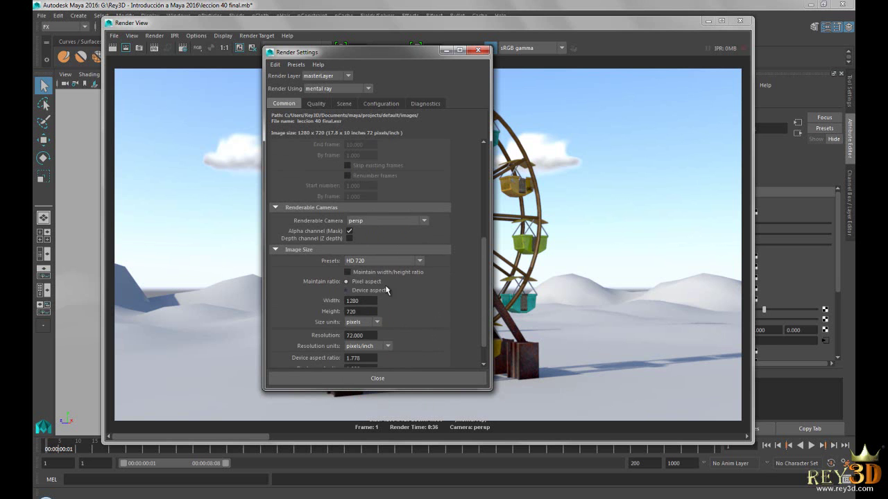
click(394, 261)
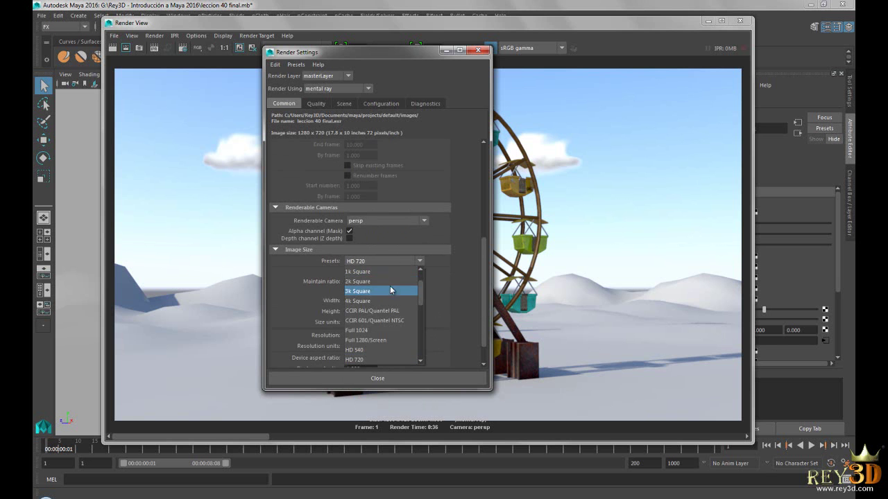
scroll(382, 309, up, 1)
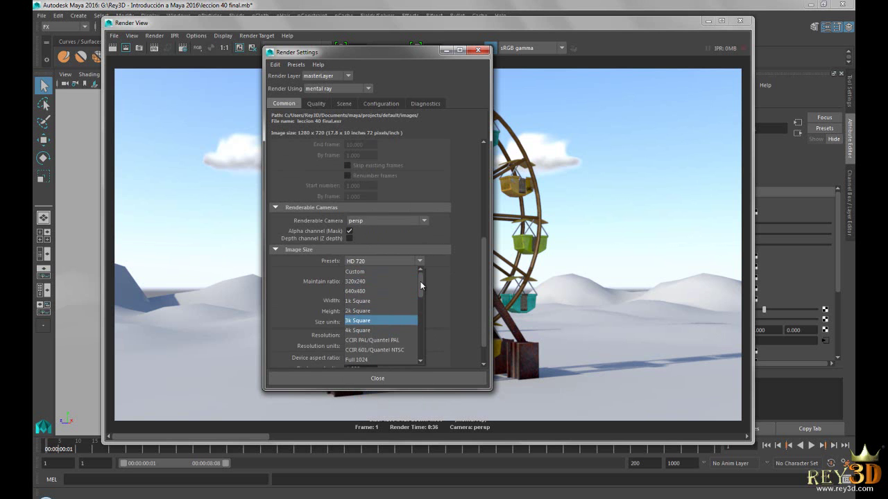
click(379, 291)
click(378, 378)
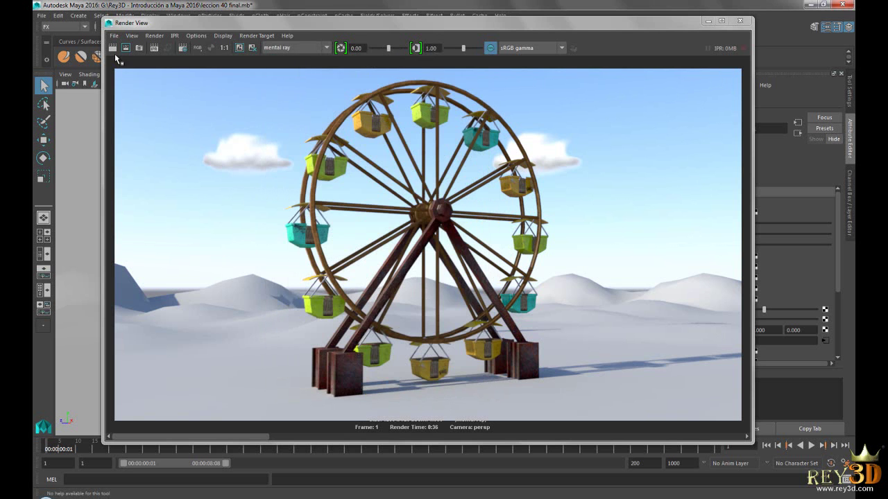
click(113, 48)
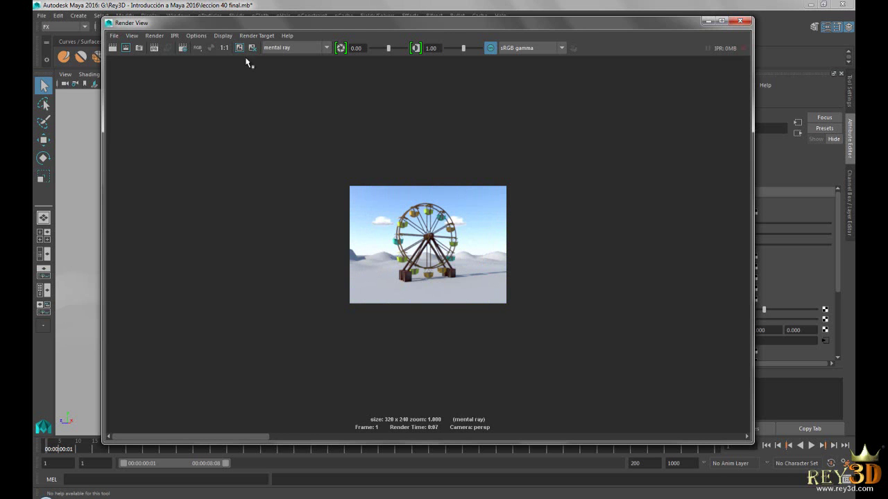
Render the frame with the 640x480 image size preset and keep the resulting image
click(182, 48)
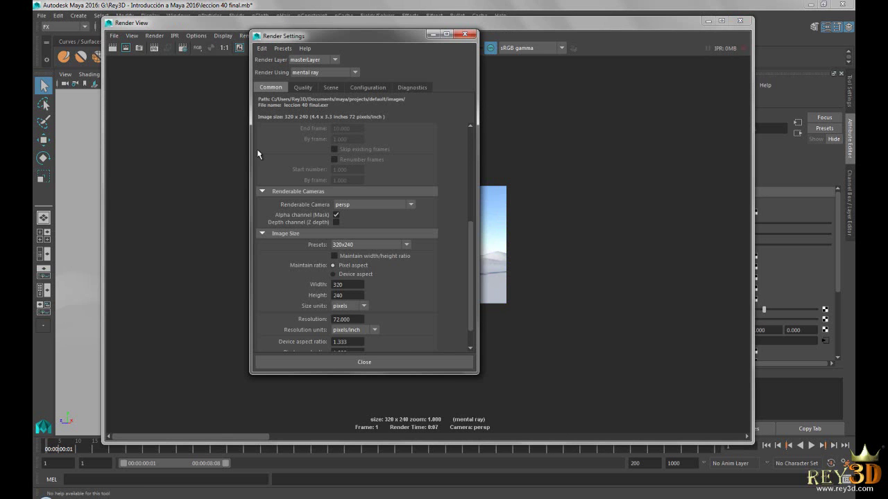
click(361, 245)
click(354, 274)
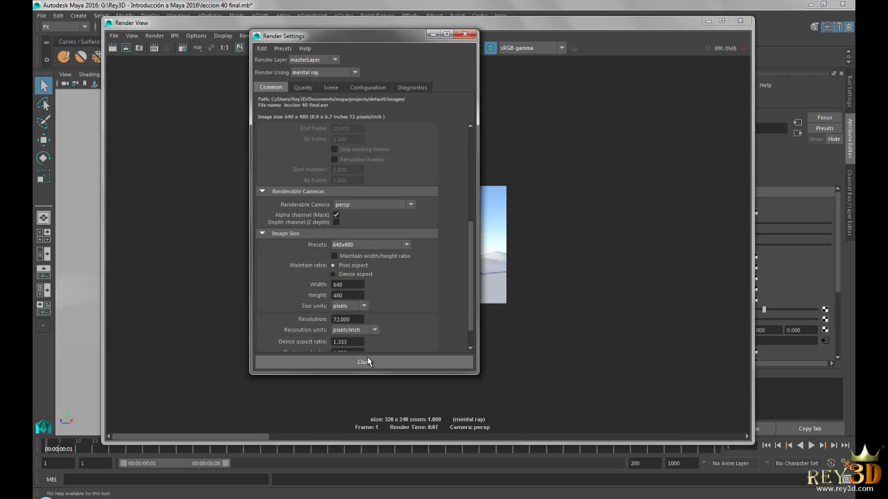
click(364, 362)
click(113, 47)
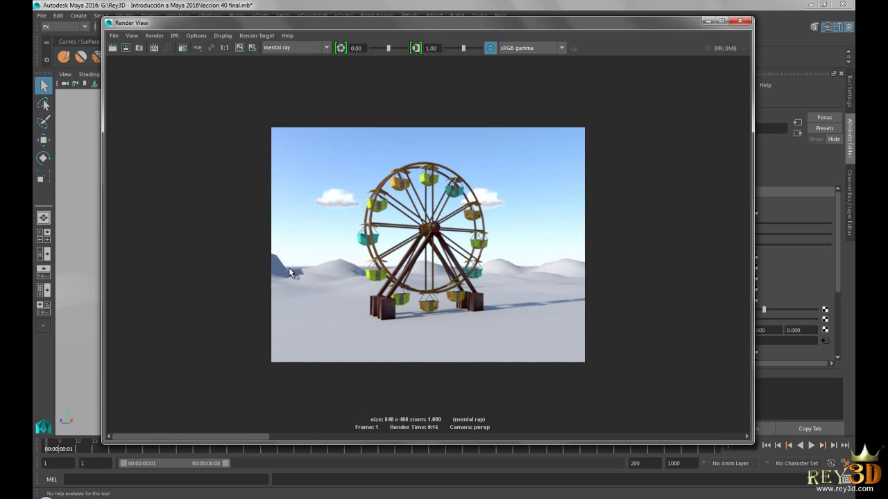
click(239, 48)
Set the physical sky's Horizon Height to -0.1 and render the frame
click(708, 21)
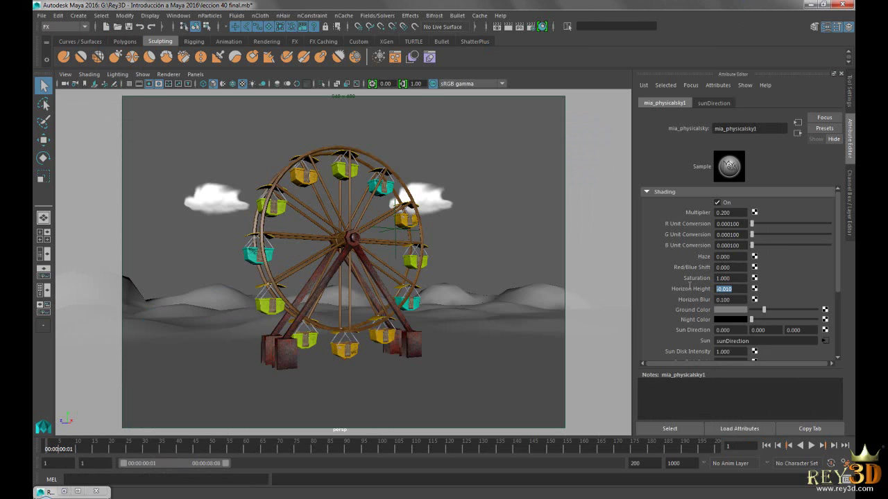
text(-0.1)
key(Return)
click(509, 27)
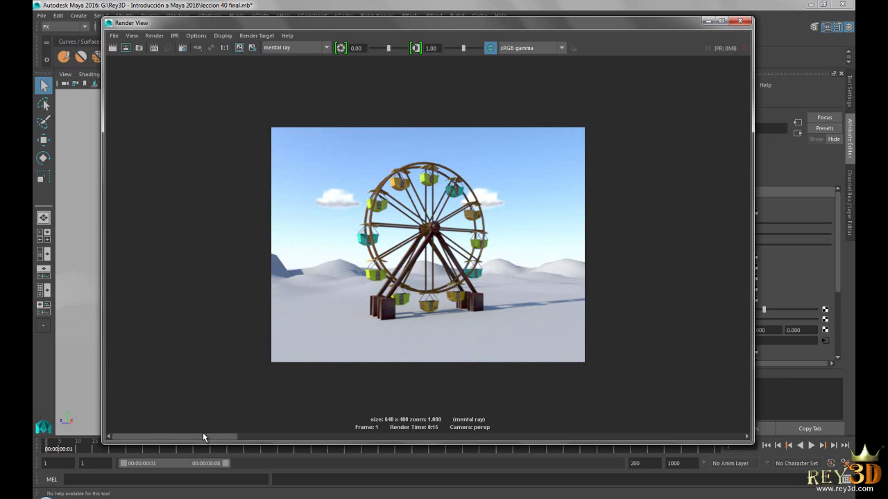
Compare the horizon in the stored render with the new one, and put the Render View away
click(278, 432)
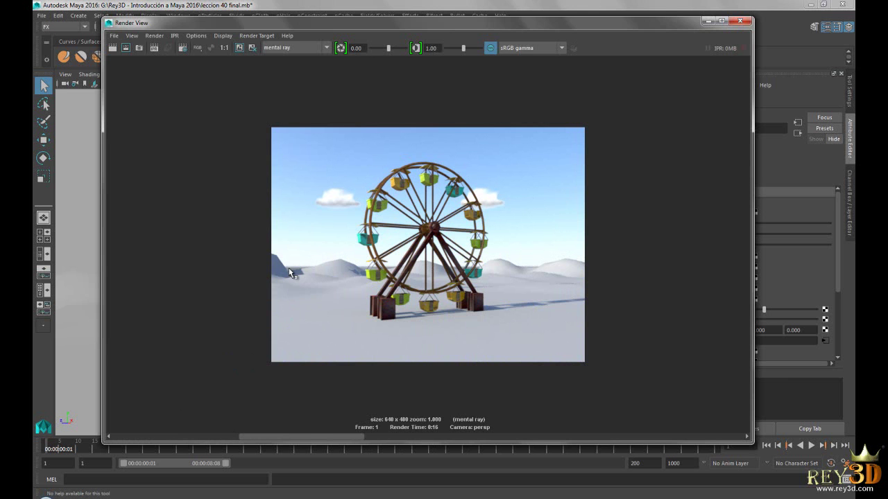
drag(308, 436, 163, 427)
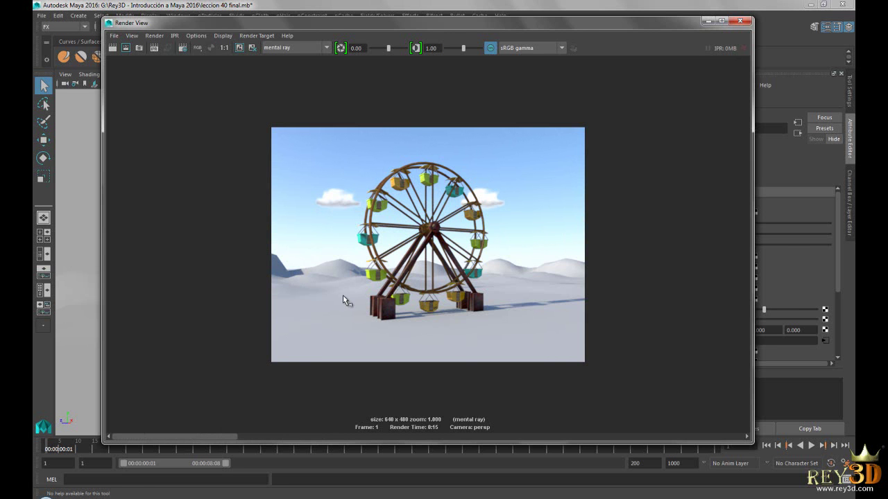
click(707, 20)
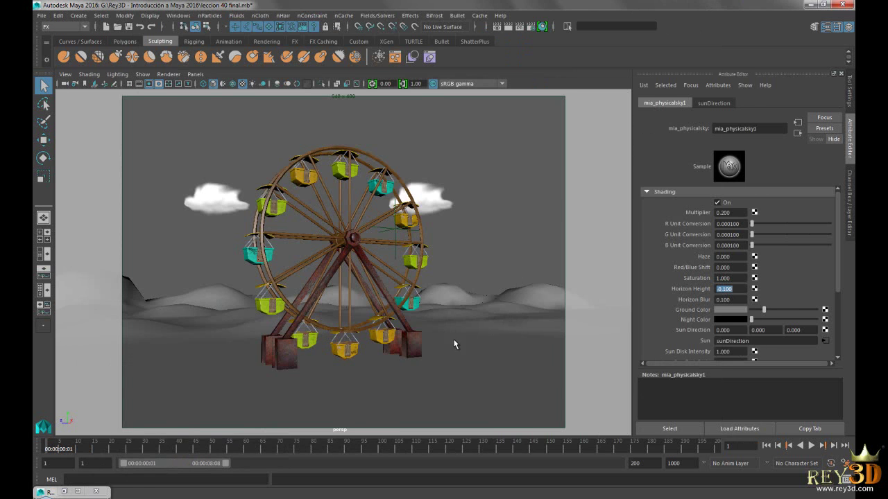
Assign a new Lambert material to the ground plane
click(511, 388)
right_click(498, 324)
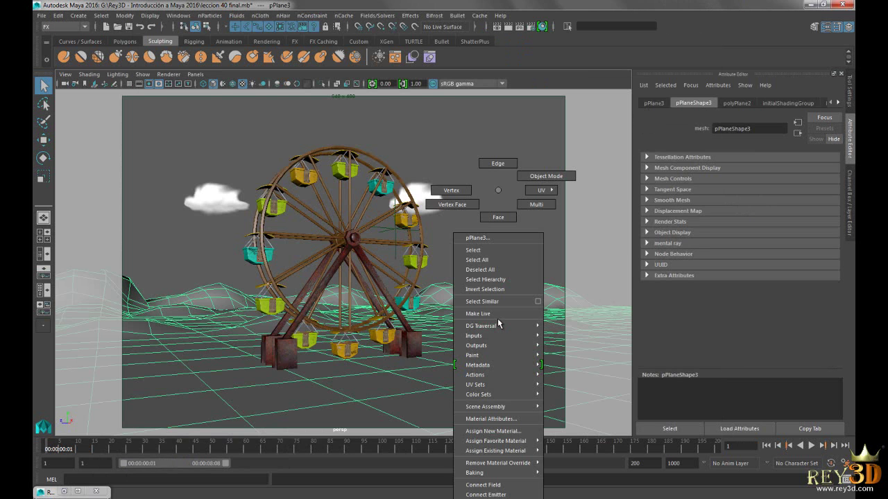
mouse_move(518, 443)
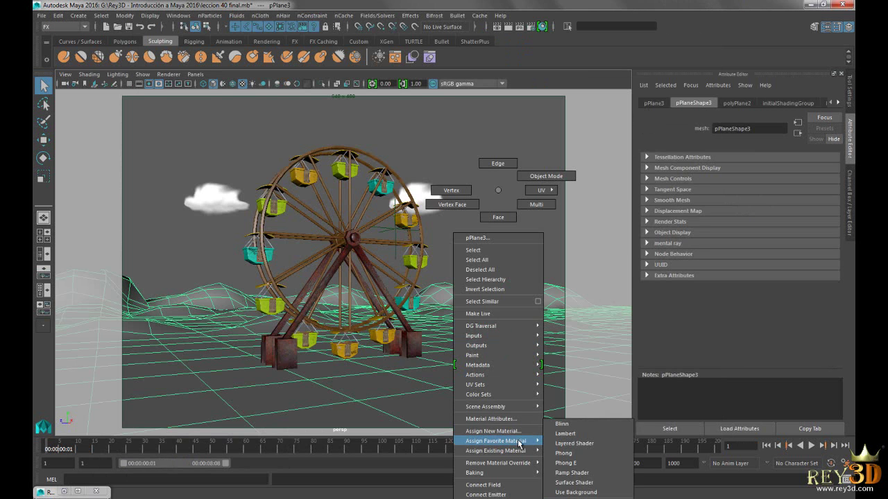
click(510, 431)
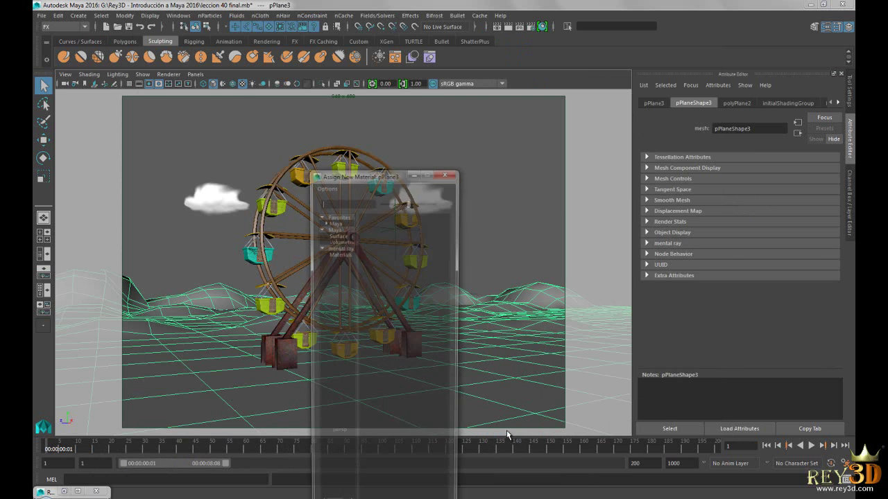
click(380, 313)
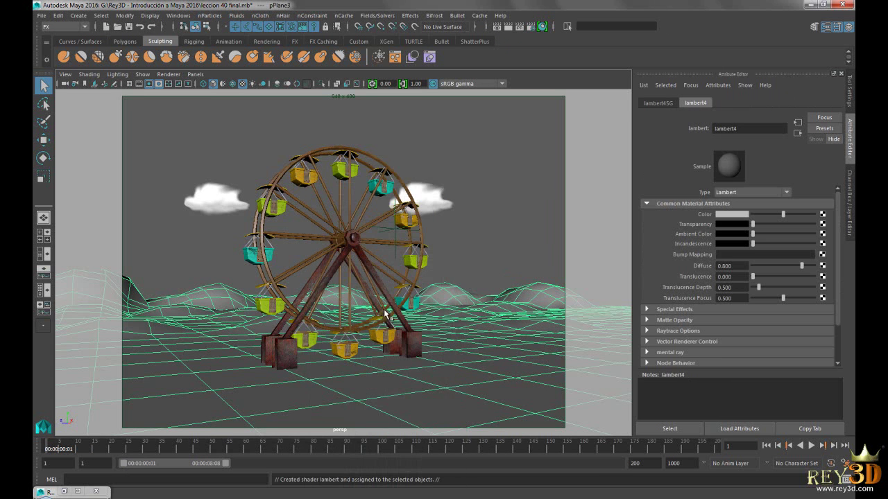
Connect a file texture to the ground material's Color and load terreno.JPG from the Rey3D - Introducción a Maya 2016 folder
click(824, 218)
drag(392, 176, 423, 75)
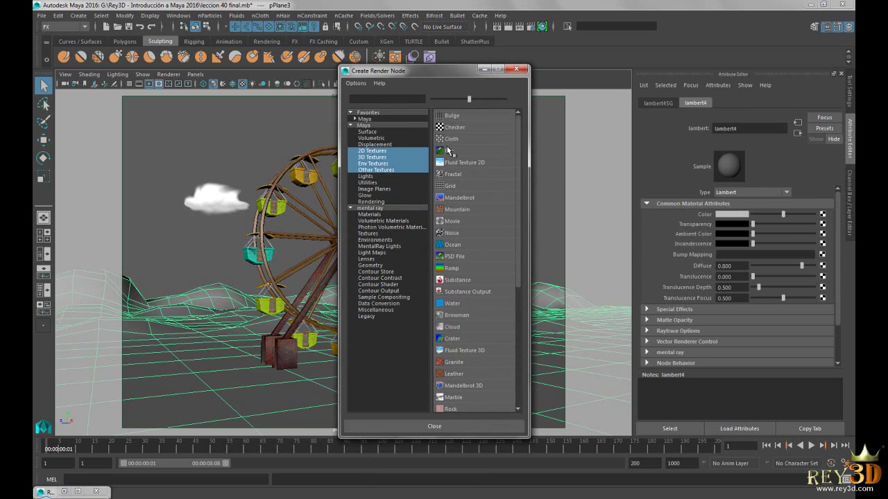
click(451, 152)
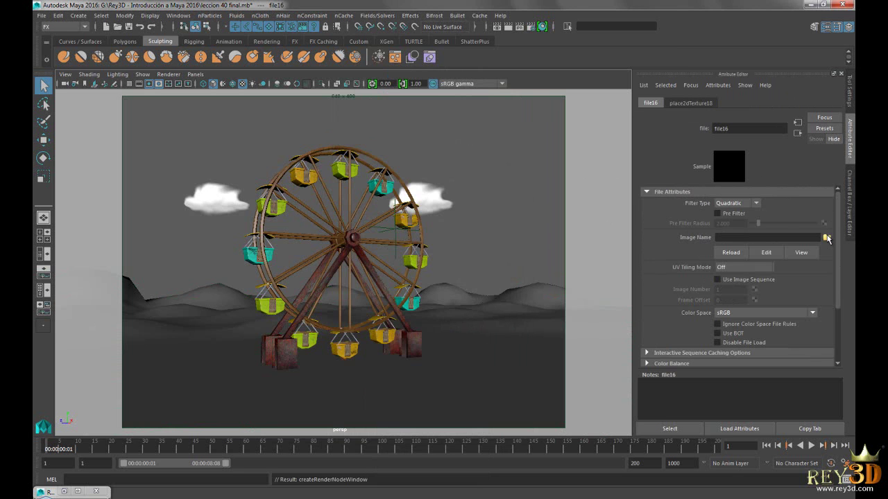
click(827, 237)
click(114, 80)
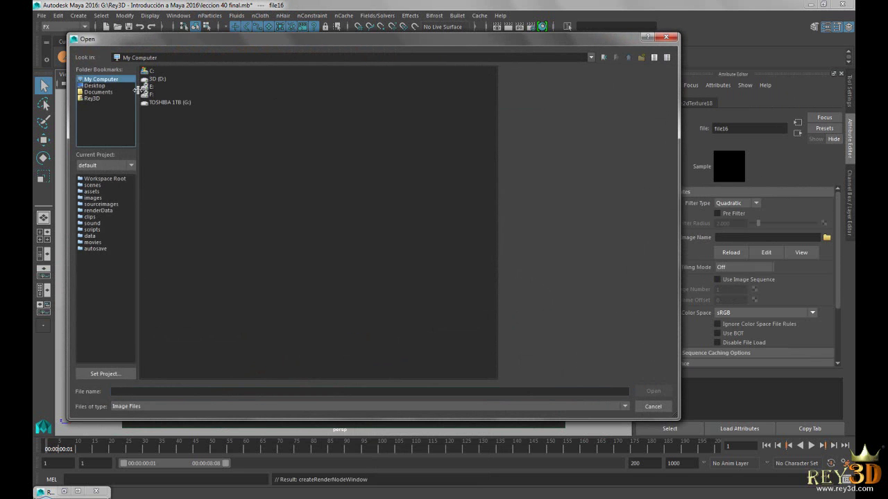
double_click(166, 99)
double_click(217, 125)
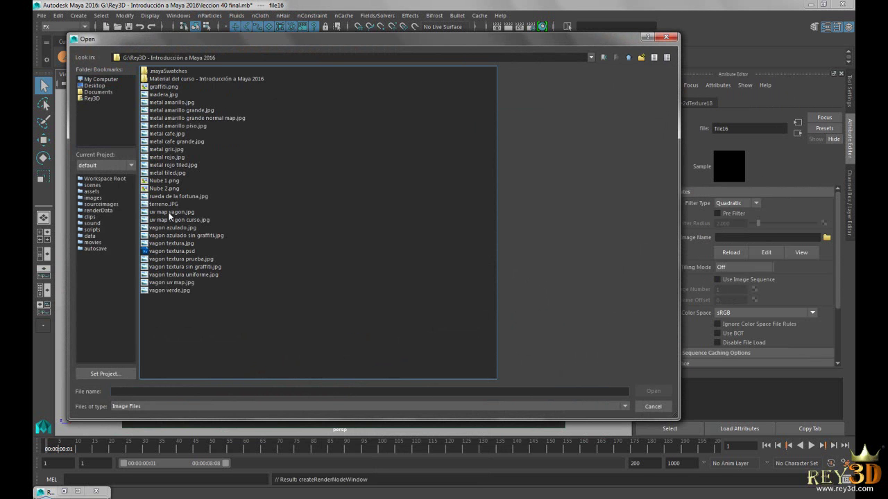
click(167, 205)
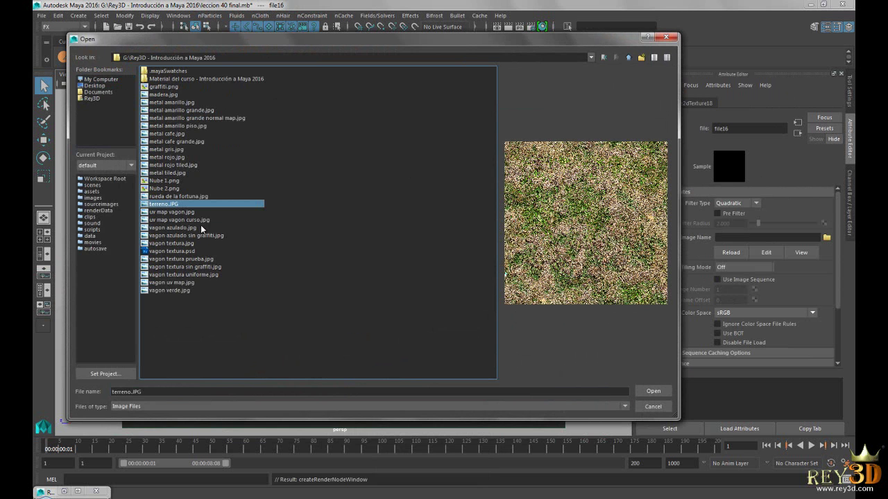
click(647, 391)
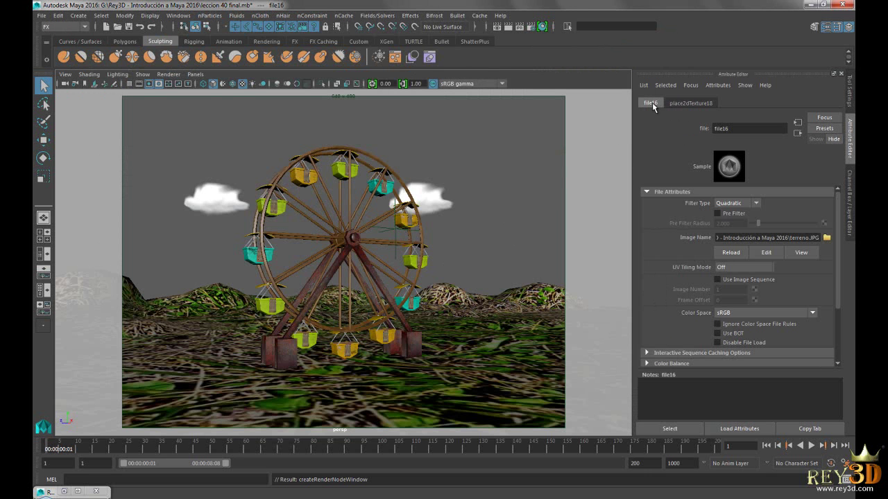
Set the ground texture's Repeat UV to 16 by 16 in its 2D placement attributes
click(691, 104)
drag(738, 278, 657, 260)
text(16)
key(Return)
drag(769, 279, 700, 283)
text(16)
key(Return)
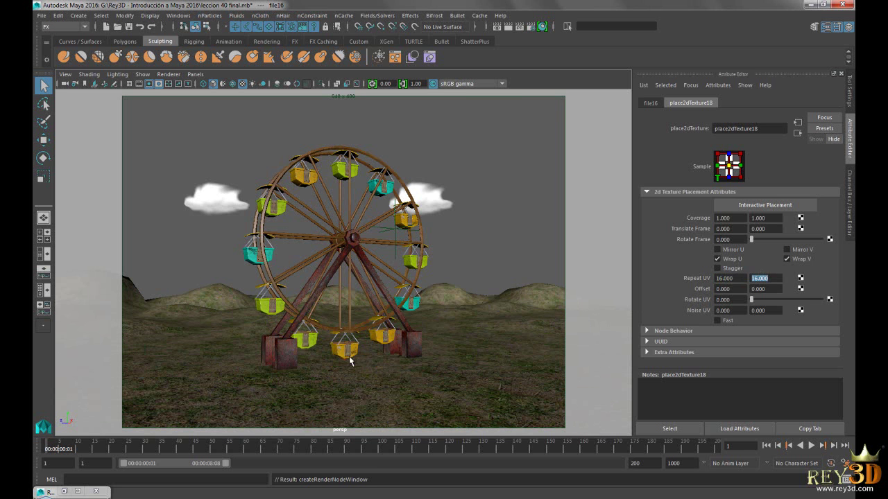
Smooth the ground plane's mesh using the Modeling menu set, and deselect the plane
click(494, 311)
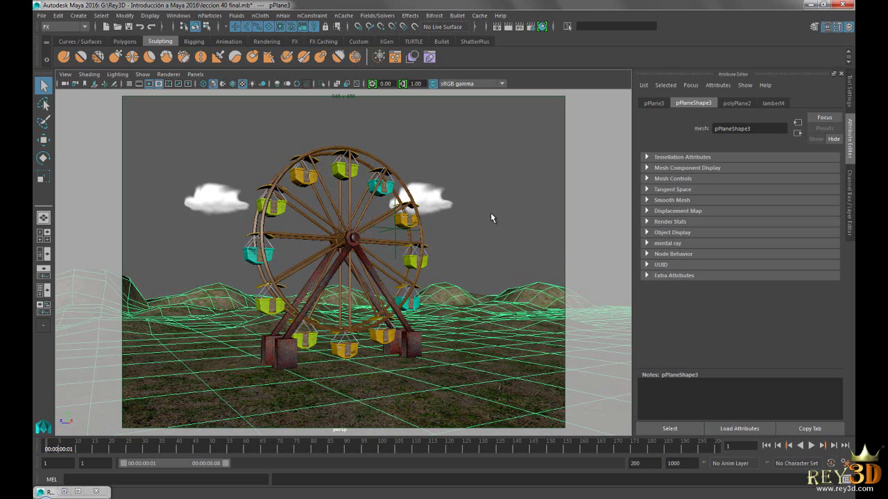
mouse_move(491, 213)
shift+right_down()
mouse_move(495, 274)
mouse_move(491, 214)
shift+right_up()
click(82, 27)
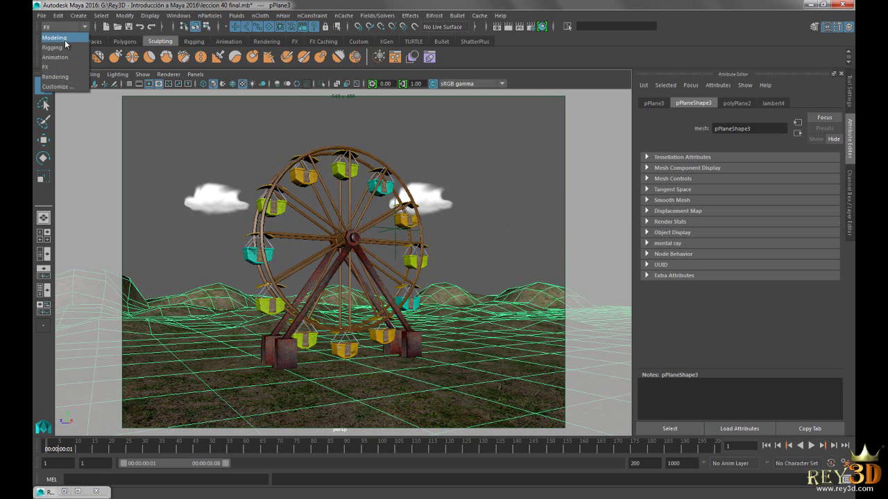
click(64, 38)
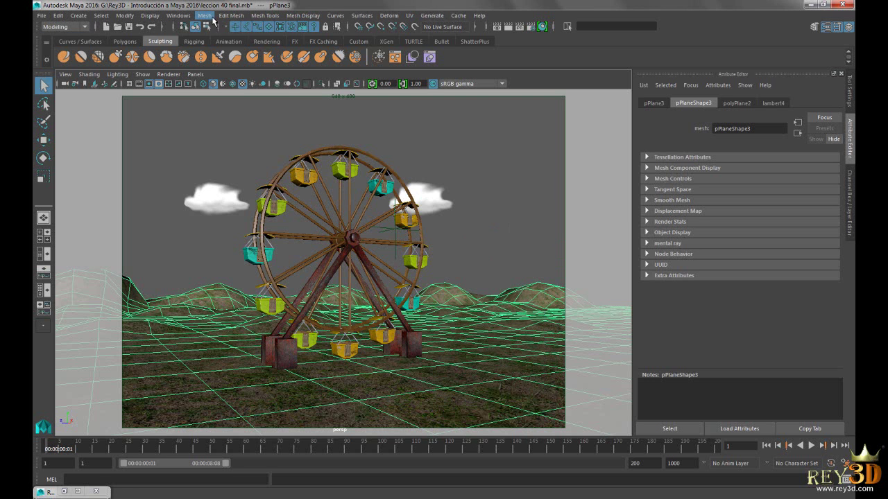
click(206, 16)
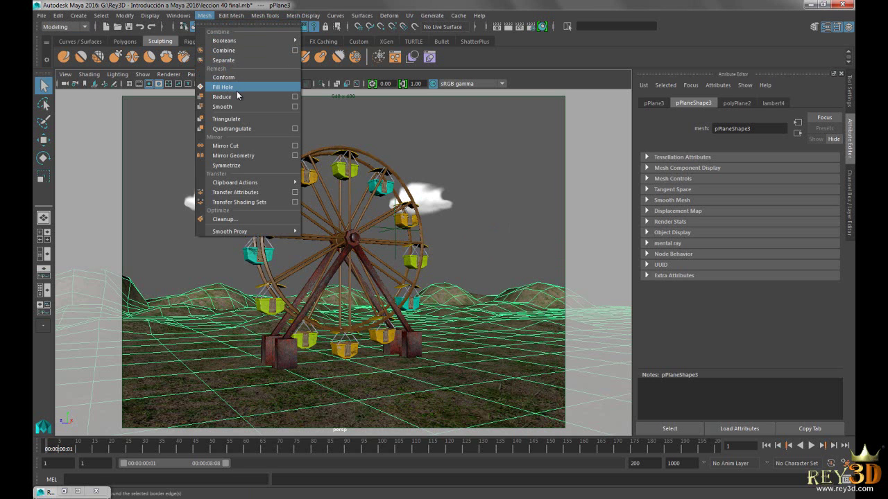
click(265, 105)
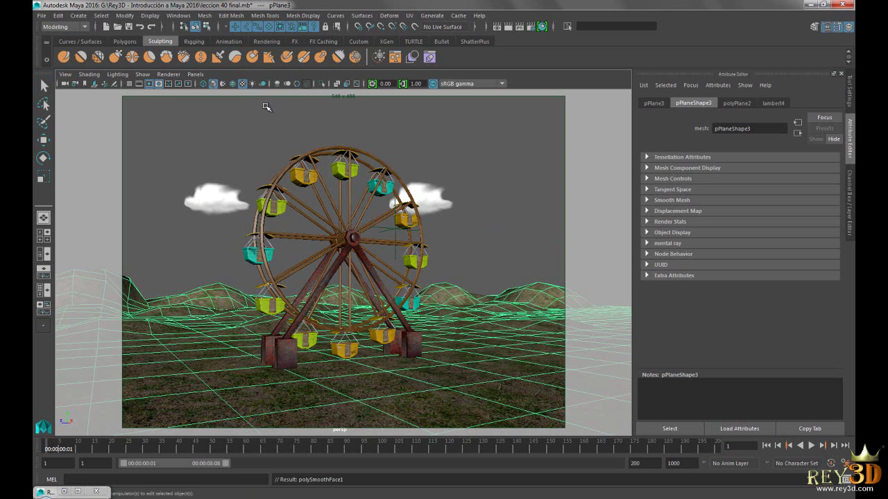
click(540, 251)
click(535, 339)
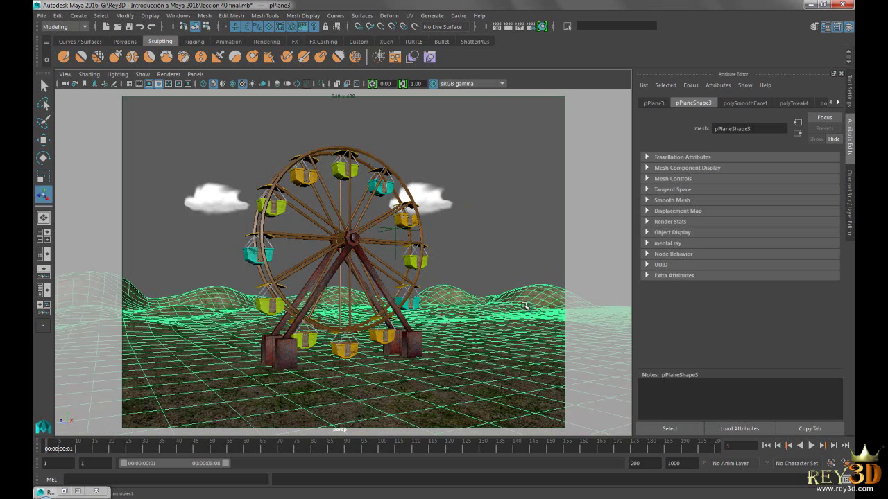
click(522, 279)
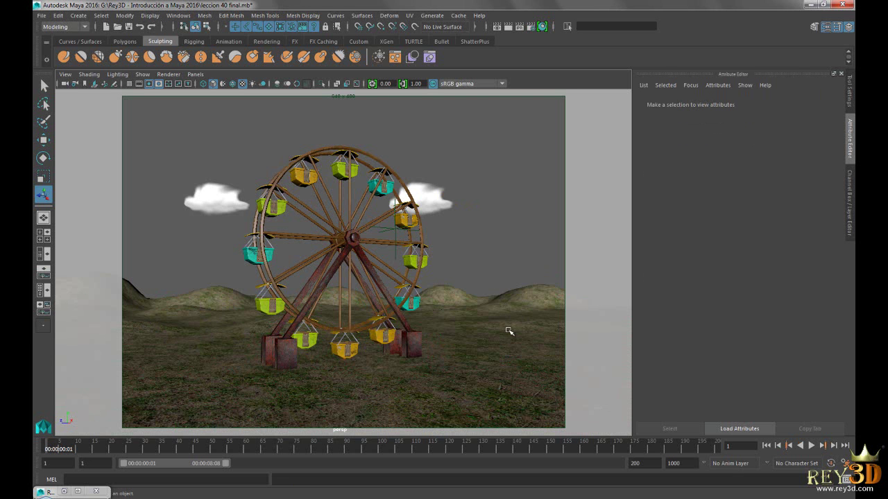
Set the render image size preset to HD 720 and check the mental ray Quality and Scene settings
click(530, 26)
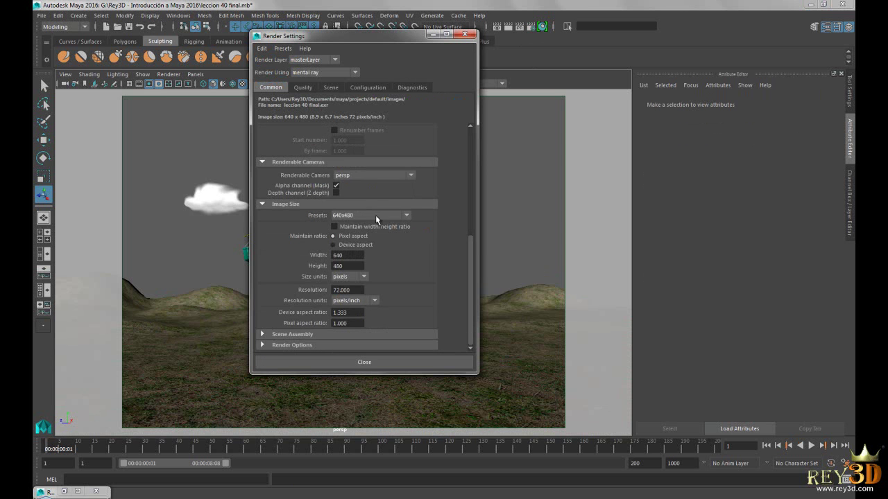
click(376, 215)
scroll(376, 260, down, 2)
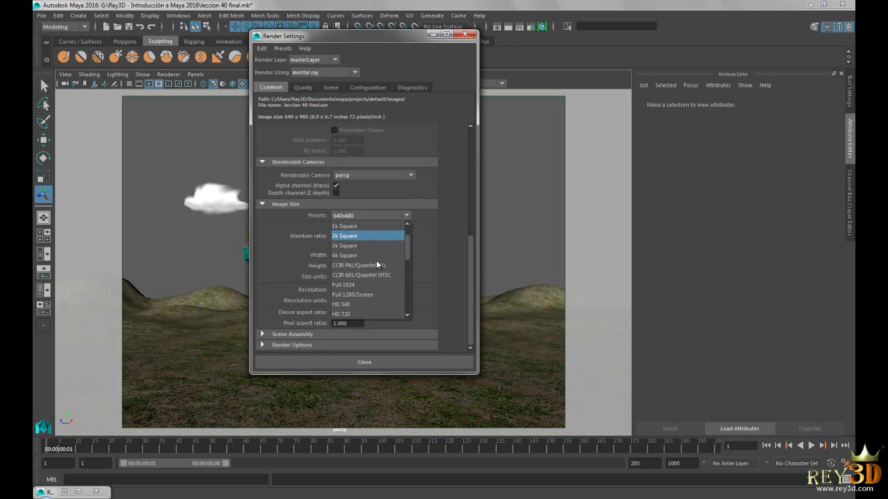
click(376, 284)
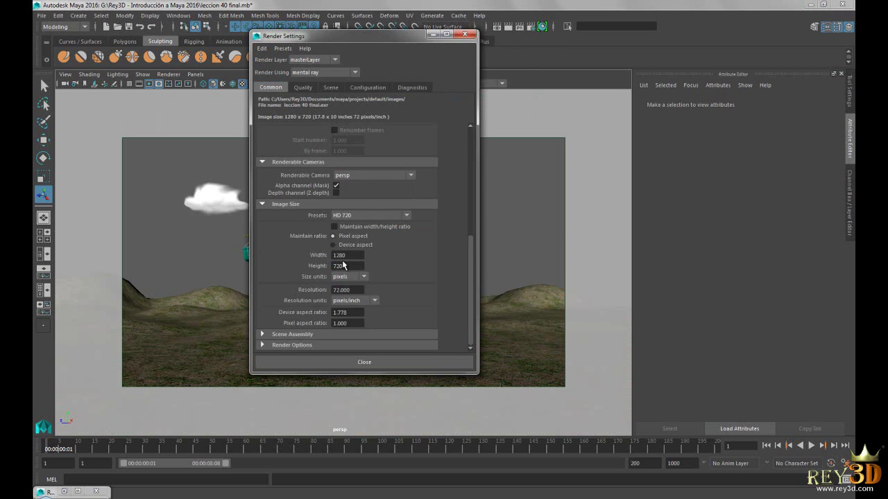
click(382, 216)
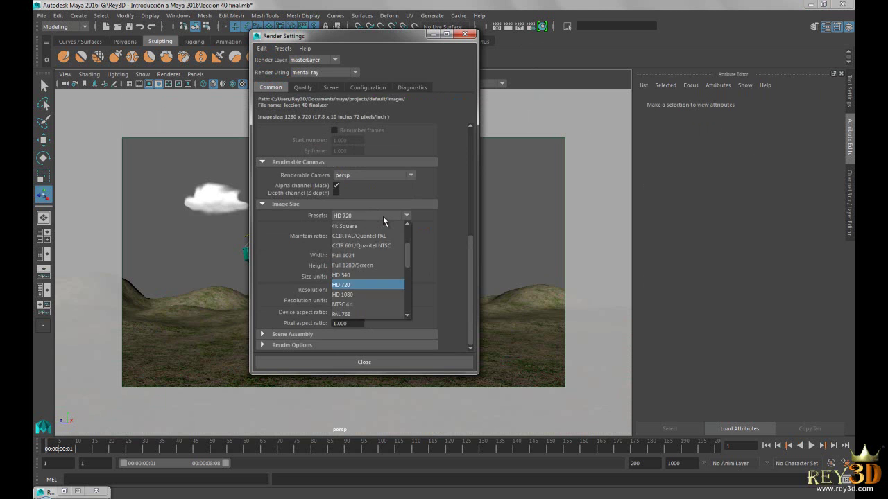
click(368, 286)
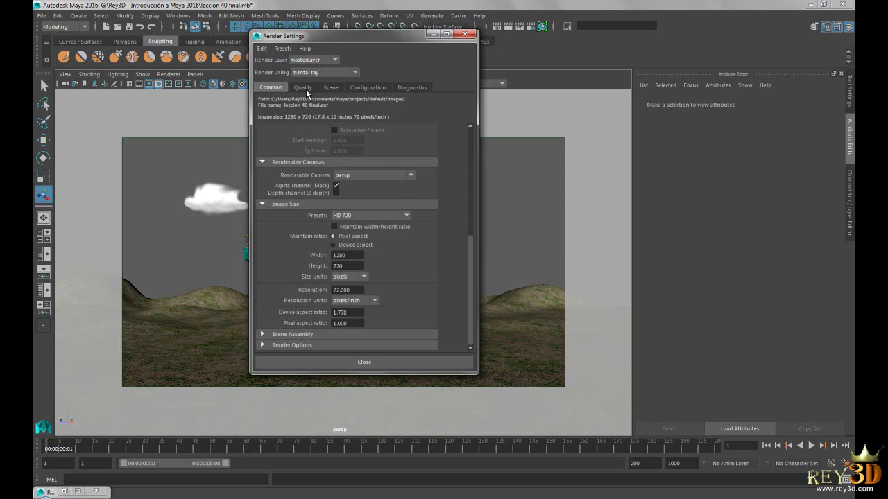
click(306, 91)
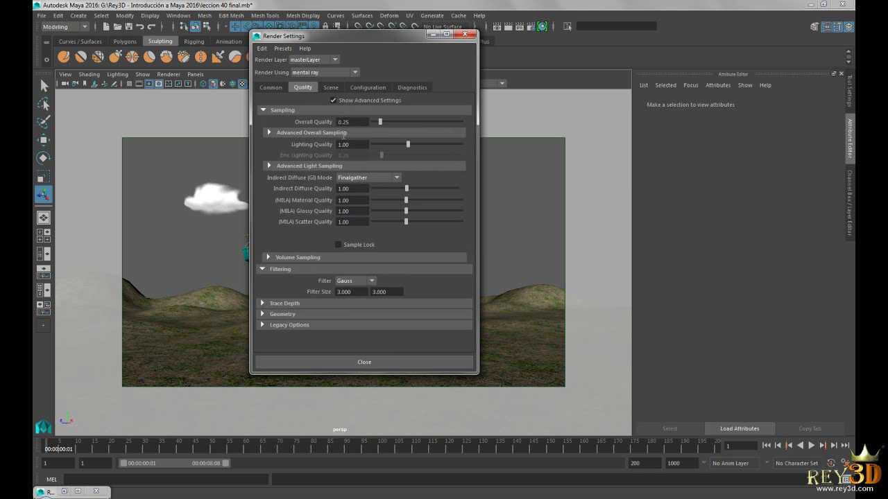
click(331, 87)
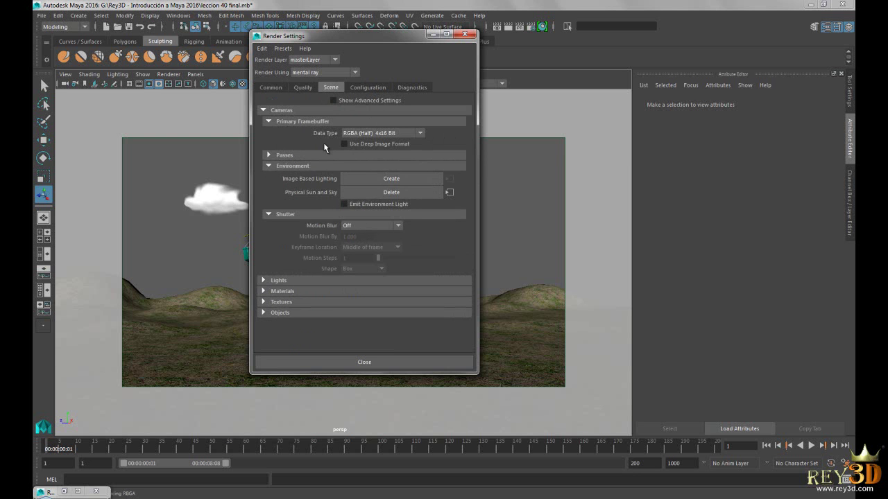
click(433, 34)
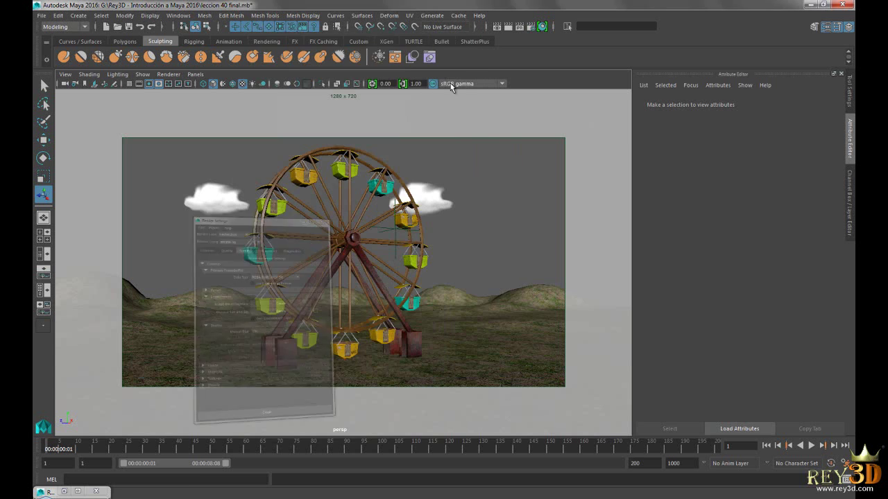
Render the frame at HD 720, keep the resulting image and put the Render View away
click(509, 27)
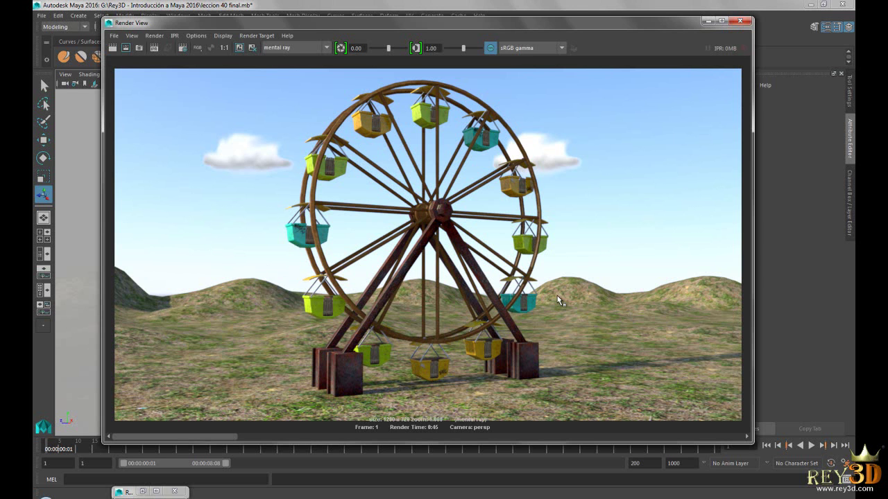
click(239, 48)
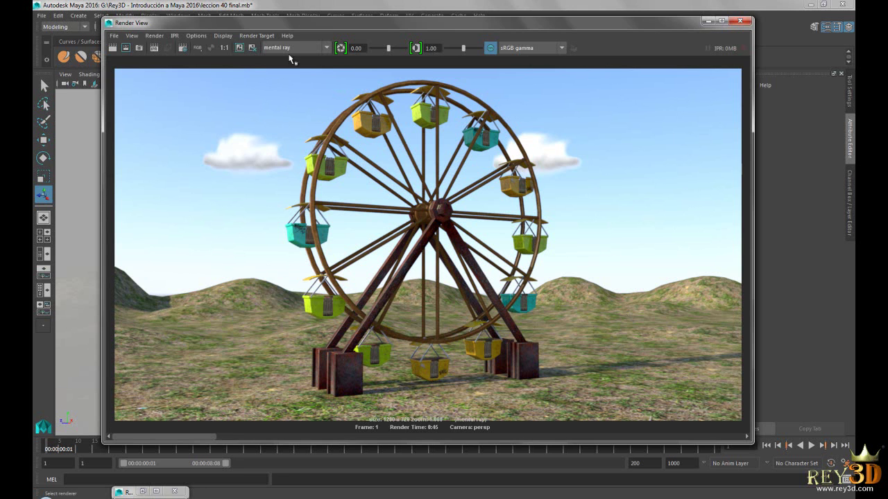
click(709, 21)
Set the ground texture file's Filter Type to Off and render the frame
right_drag(534, 314, 527, 451)
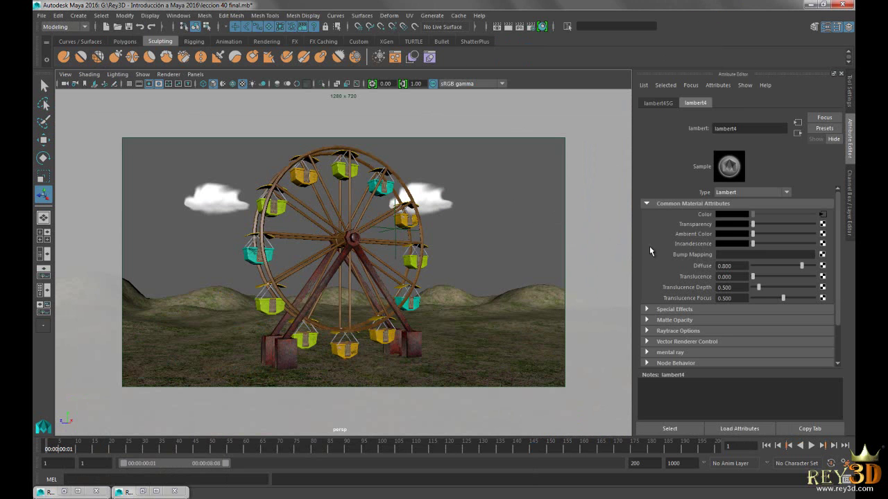
click(824, 219)
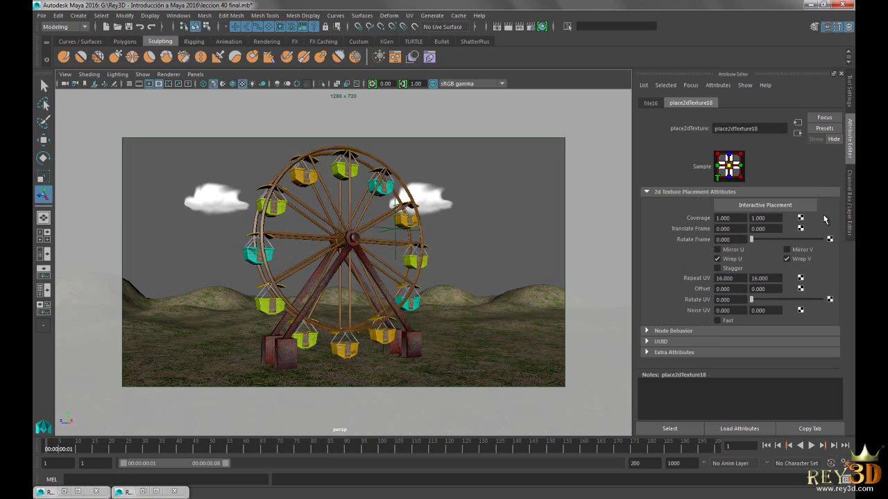
click(650, 103)
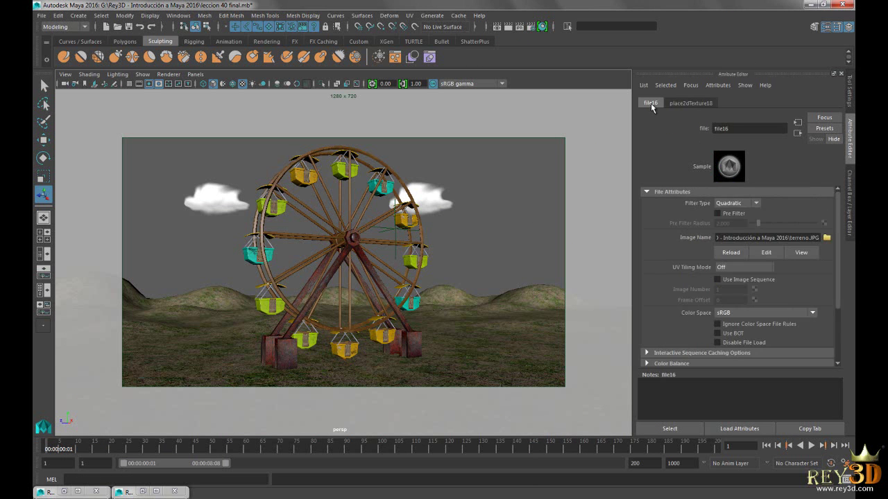
click(734, 204)
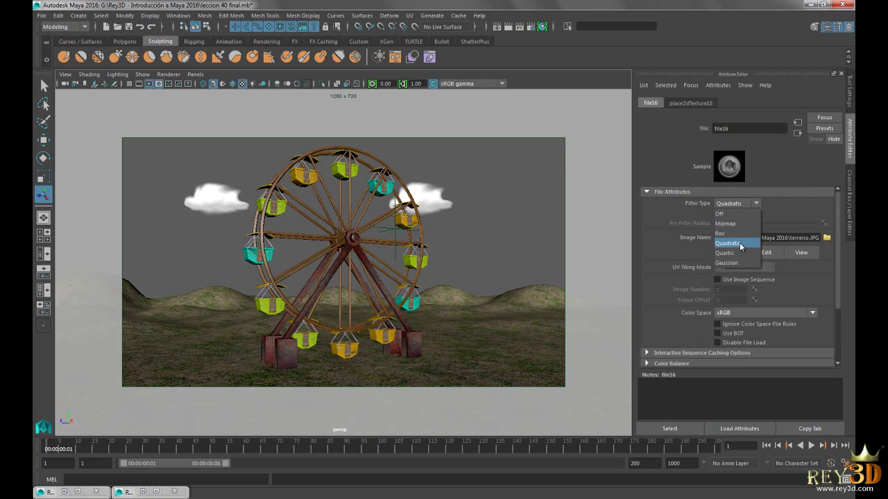
click(721, 213)
click(509, 27)
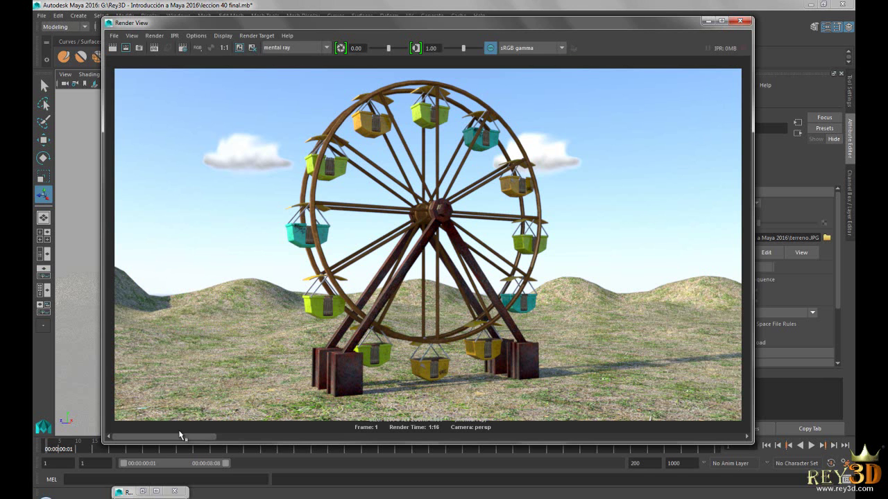
Compare the ground texture's sharpness in the stored render and the unfiltered one, and put the Render View away
drag(180, 438, 271, 438)
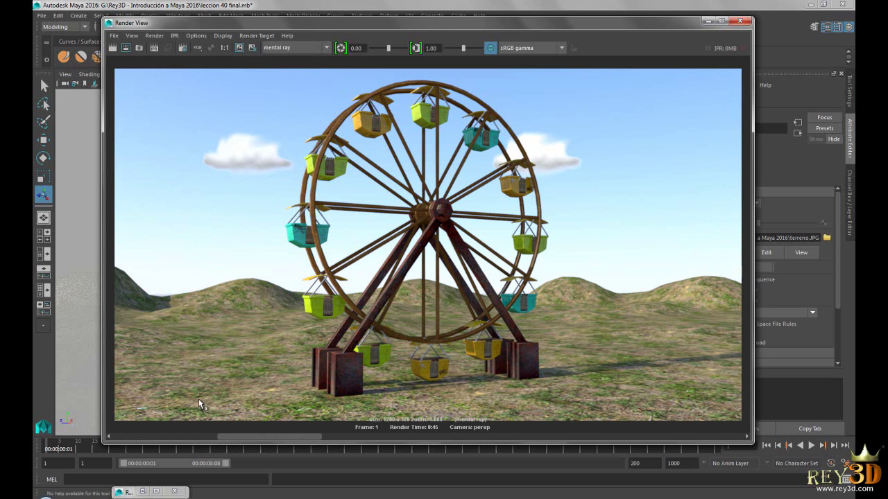
drag(313, 440, 270, 440)
click(185, 437)
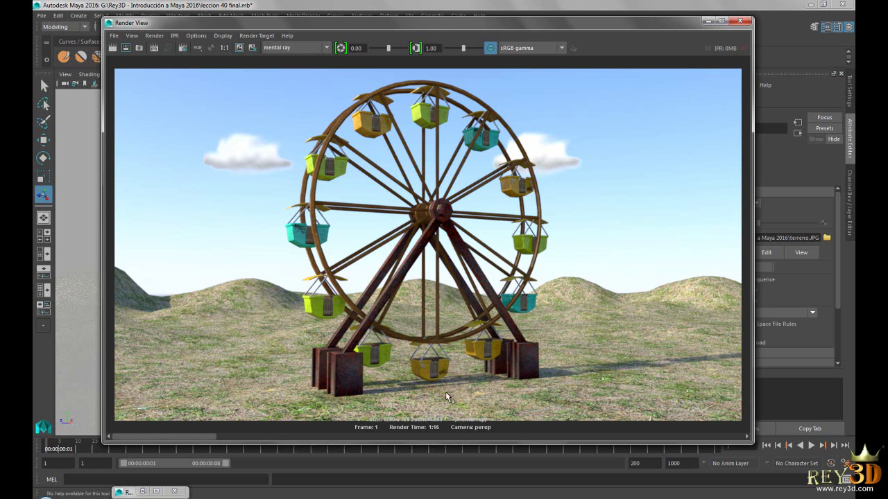
mouse_move(193, 437)
mouse_down()
mouse_move(292, 433)
mouse_move(180, 434)
mouse_up()
drag(273, 437, 194, 433)
mouse_move(173, 437)
mouse_down()
mouse_move(260, 431)
mouse_move(163, 431)
mouse_up()
mouse_move(220, 432)
mouse_down()
mouse_move(258, 432)
mouse_move(219, 432)
mouse_up()
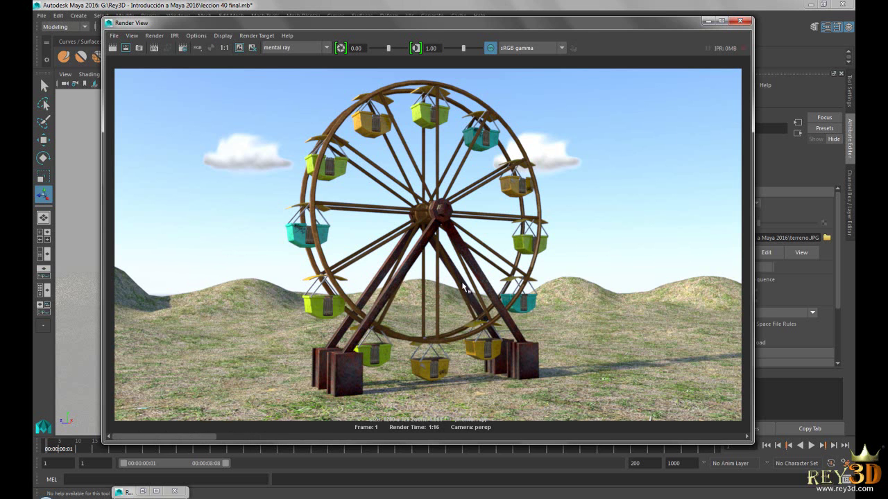
click(708, 20)
Set the ground texture file's Filter Type to Box and render the frame for comparison with the stored image
click(748, 204)
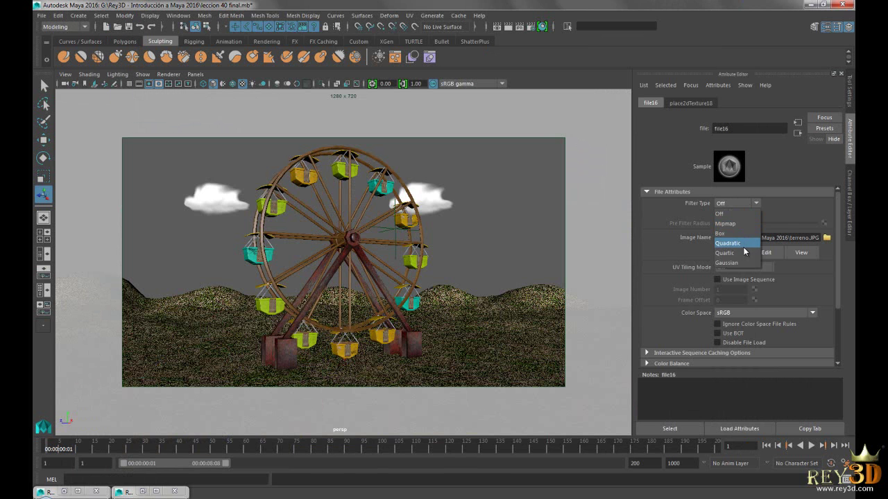
click(737, 234)
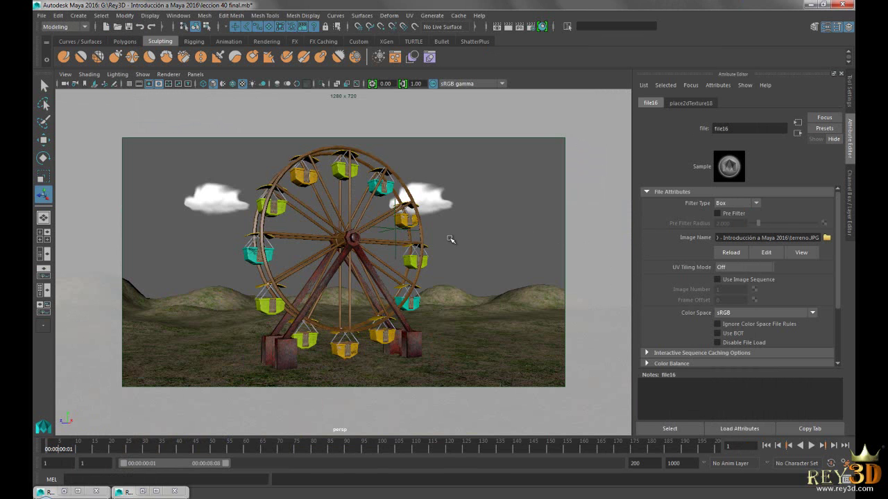
click(507, 26)
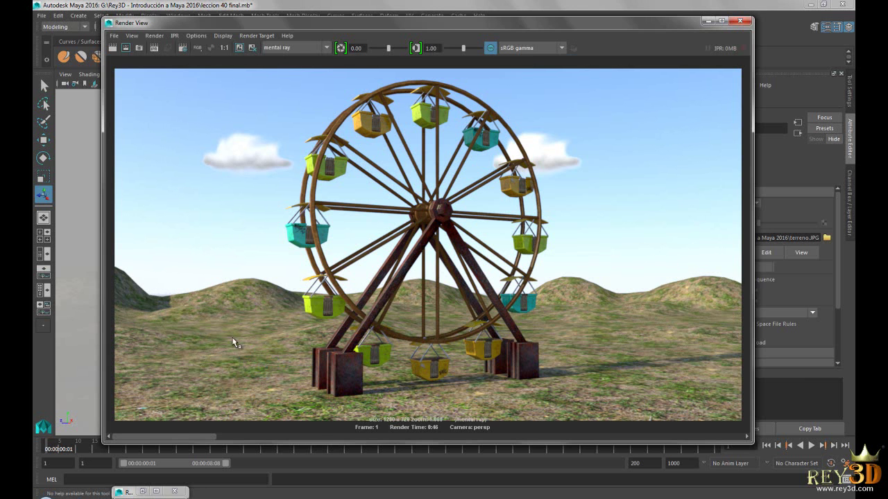
drag(225, 438, 269, 429)
drag(206, 445, 164, 430)
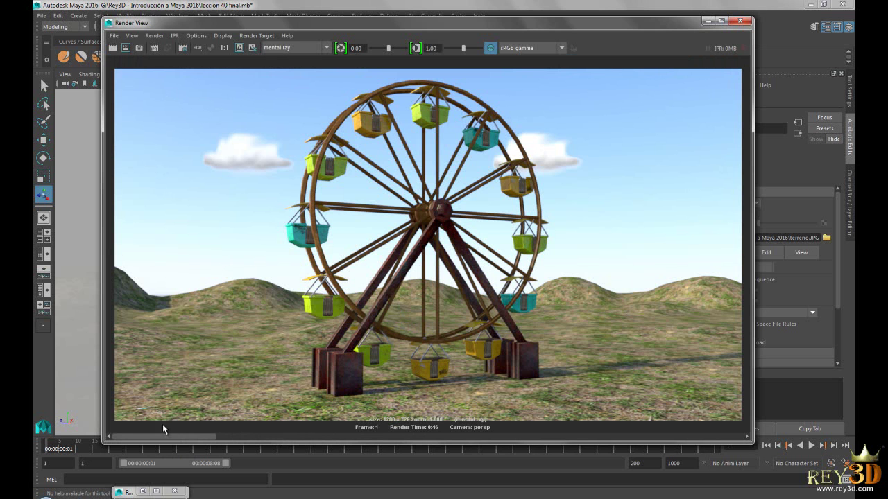